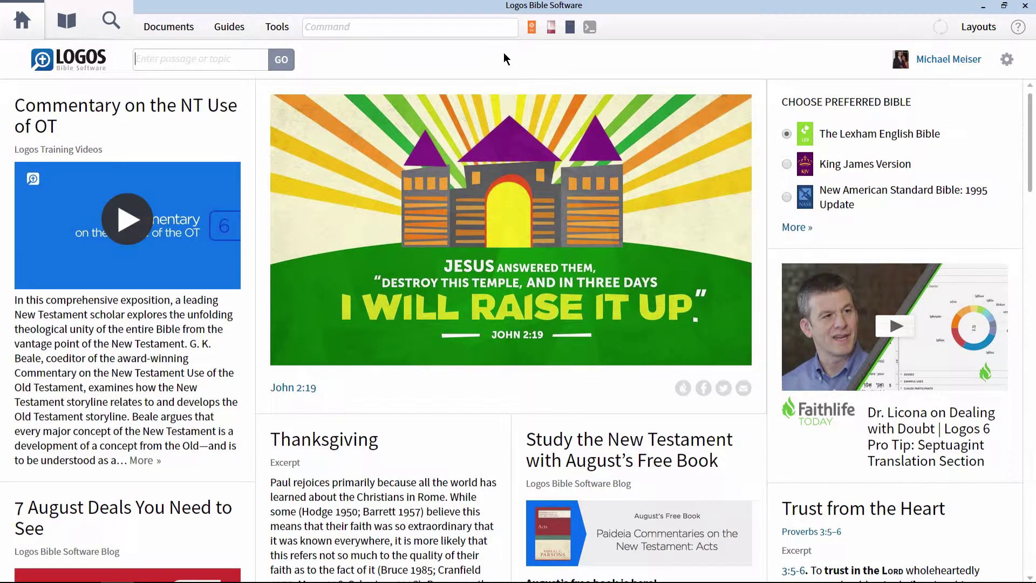
Search 'andersen', open the Andersen-Forbes Phrase Marker Analysis and scroll through its diagram
{"action": "left_click", "coordinate": [400, 27]}
{"action": "type", "text": "andersen"}
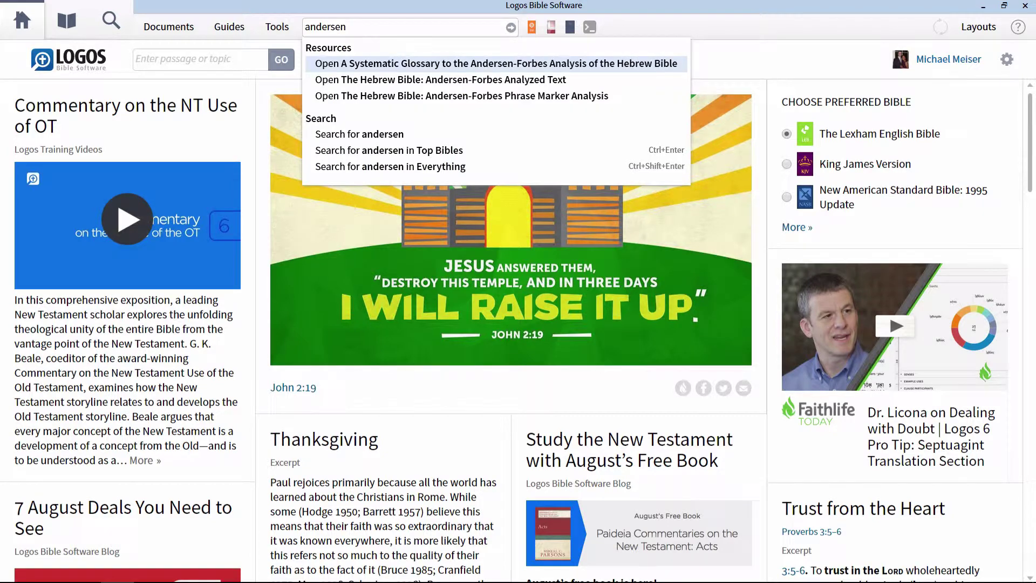
{"action": "left_click", "coordinate": [435, 95]}
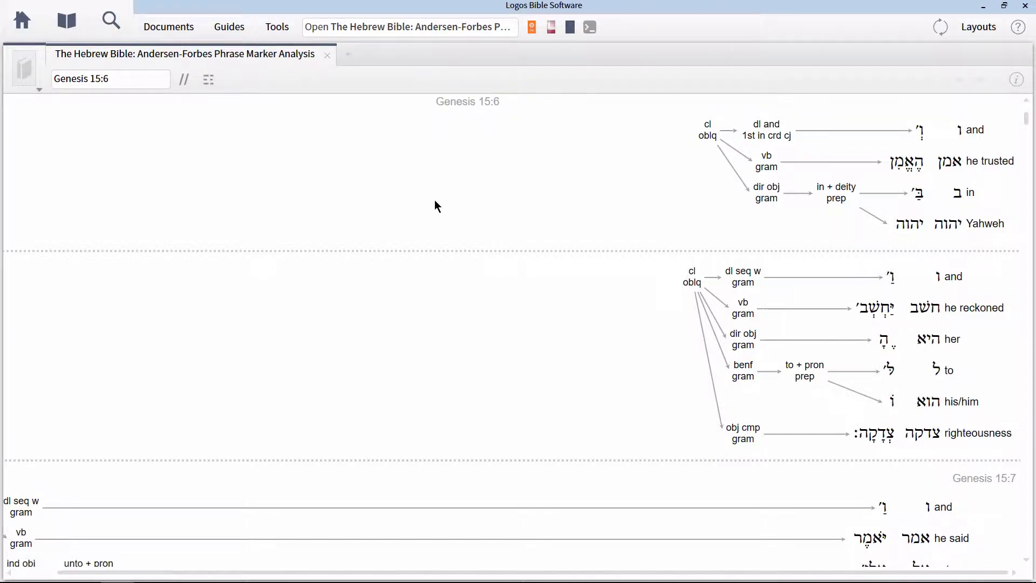
{"action": "scroll", "coordinate": [492, 177], "scroll_direction": "down", "scroll_amount": 3}
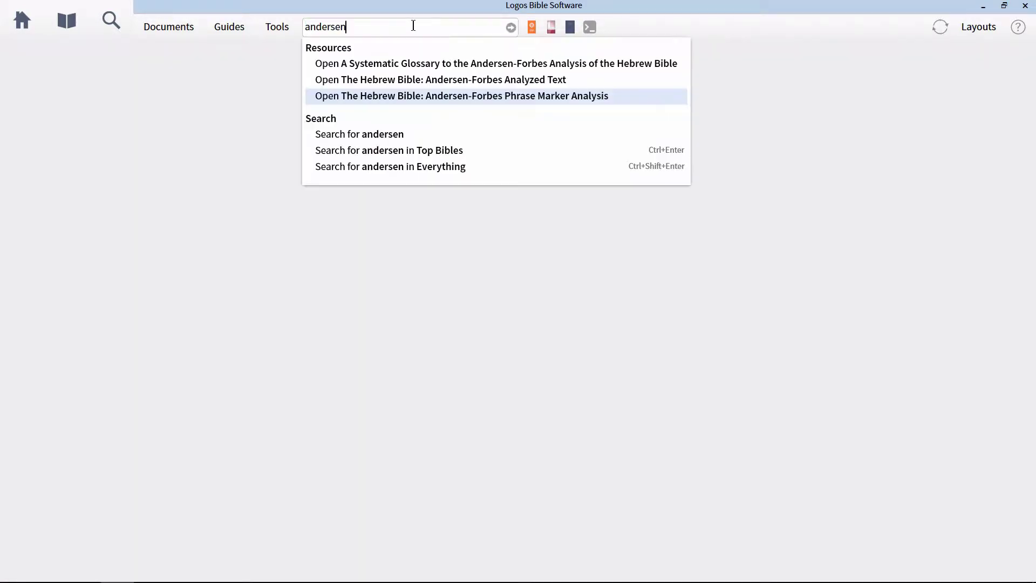
Open the Andersen-Forbes Systematic Glossary at section 3, Clause Immediate Constituent Functions
{"action": "mouse_move", "coordinate": [408, 101]}
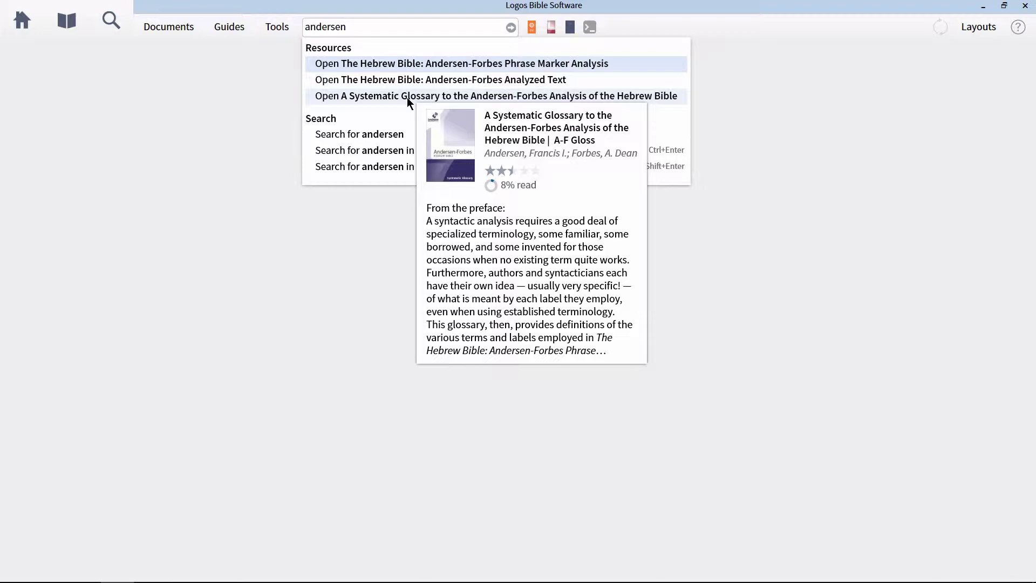
{"action": "left_click", "coordinate": [407, 97]}
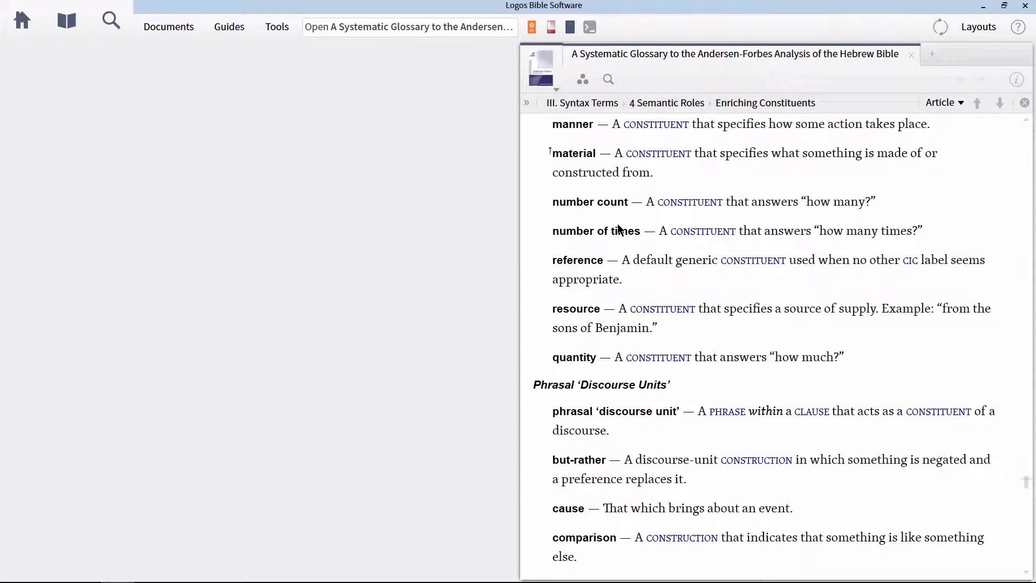
{"action": "left_click", "coordinate": [527, 103]}
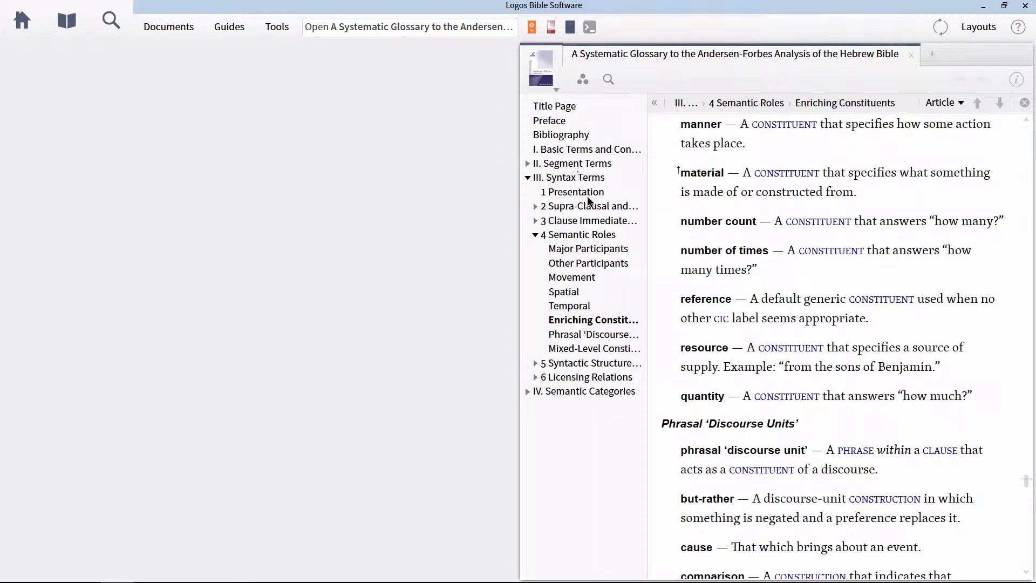
{"action": "left_click", "coordinate": [584, 221]}
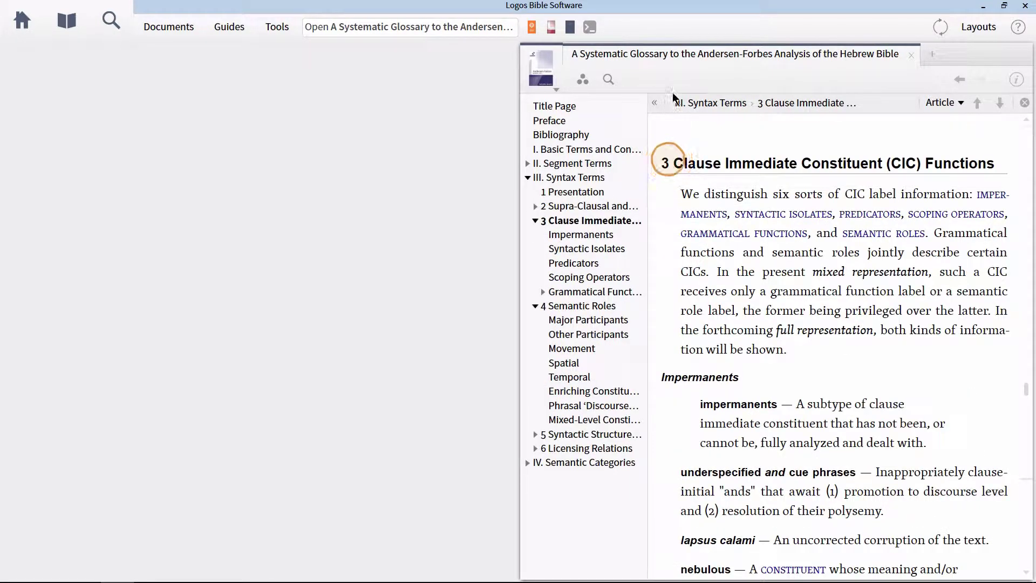
{"action": "left_click", "coordinate": [652, 106]}
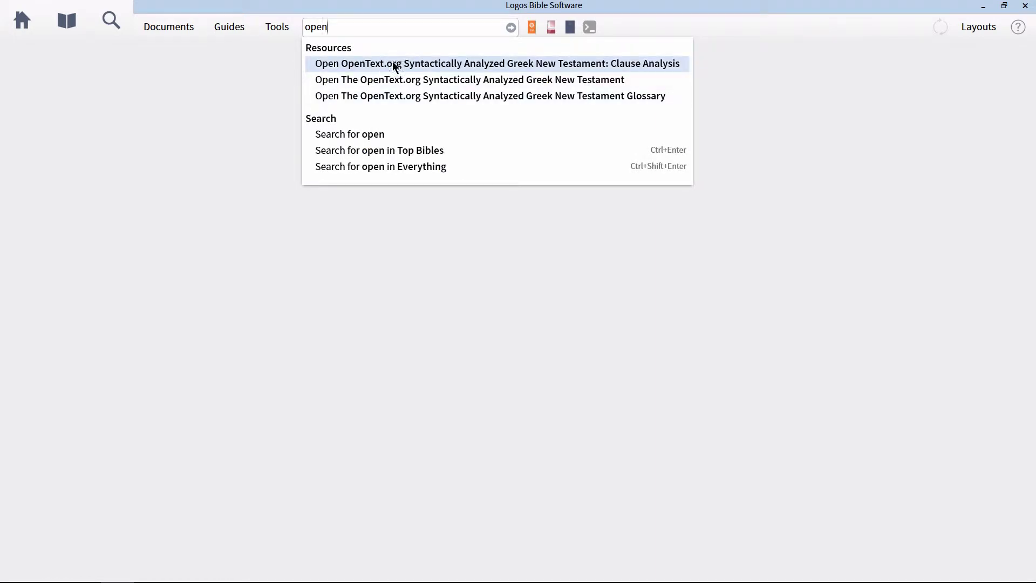
Open the OpenText.org Clause Analysis and the OpenText.org Greek New Testament Glossary, scrolling the glossary
{"action": "mouse_move", "coordinate": [393, 64]}
{"action": "left_click", "coordinate": [518, 69]}
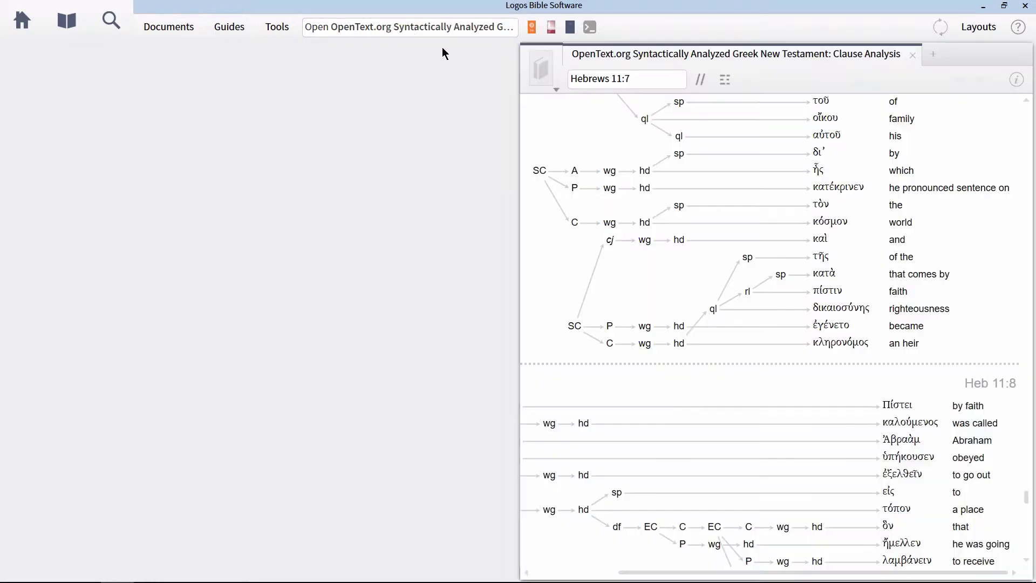
{"action": "left_click", "coordinate": [385, 25]}
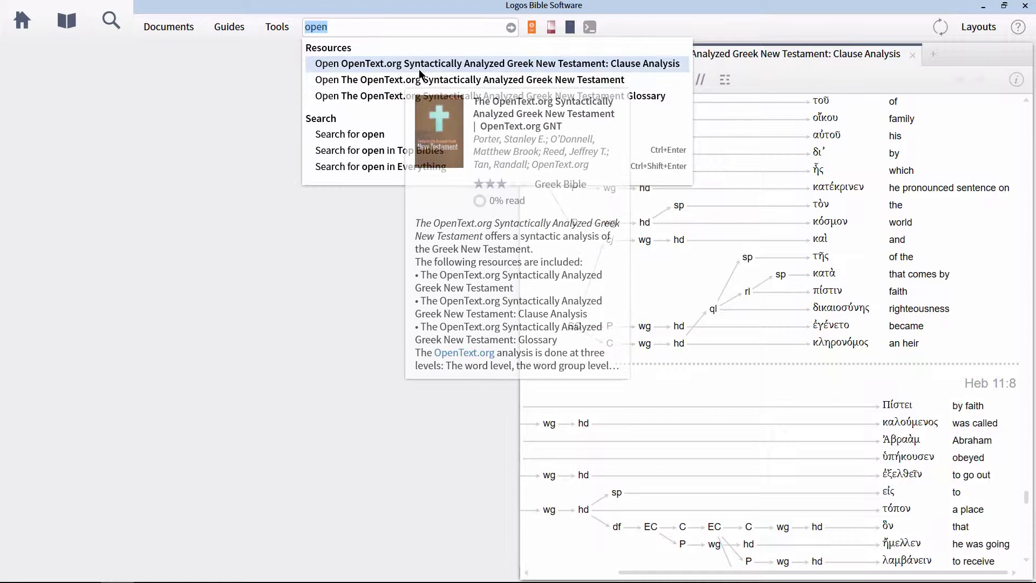
{"action": "mouse_move", "coordinate": [447, 67]}
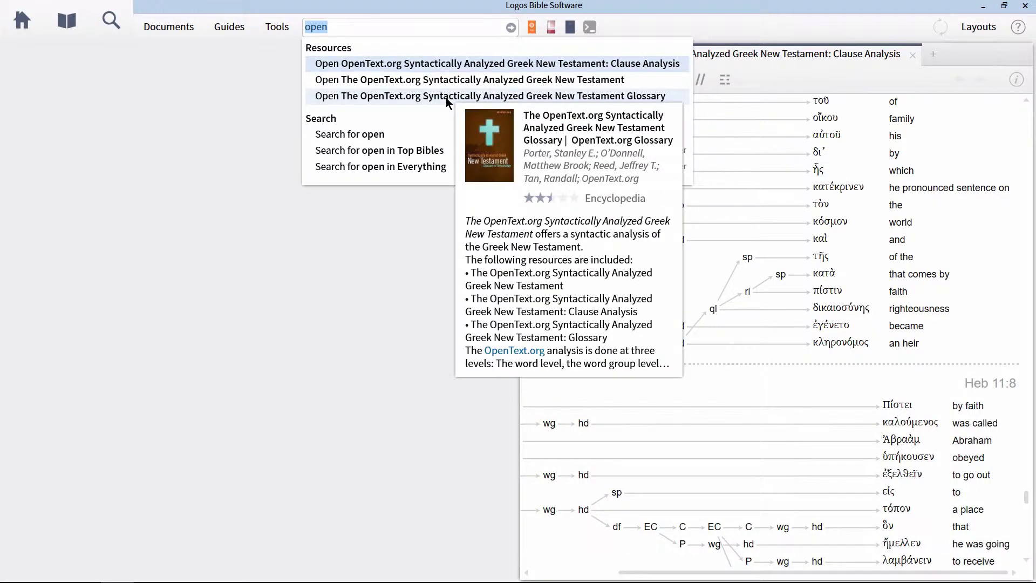
{"action": "left_click", "coordinate": [446, 97]}
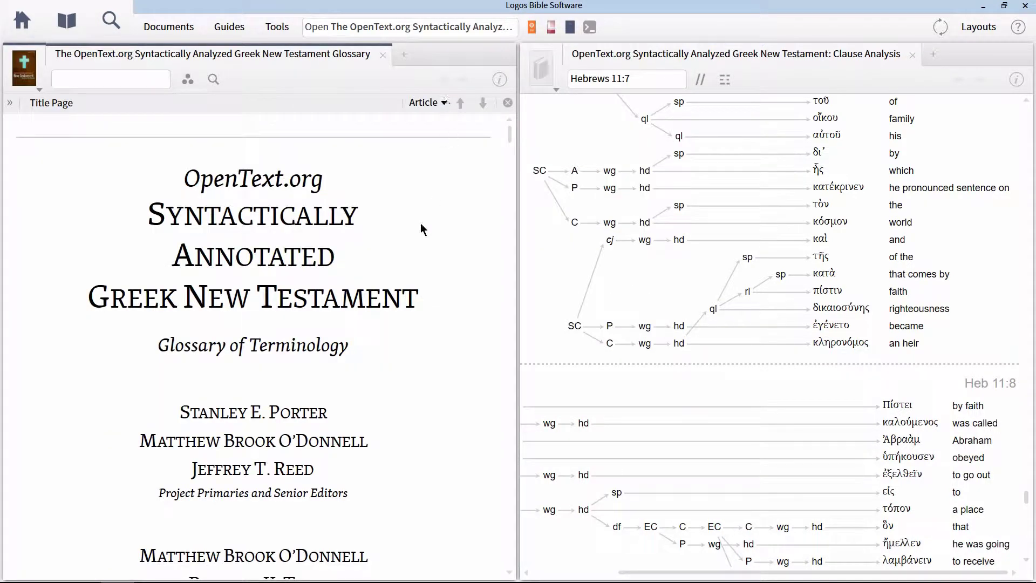
{"action": "scroll", "coordinate": [420, 225], "scroll_direction": "down", "scroll_amount": 3}
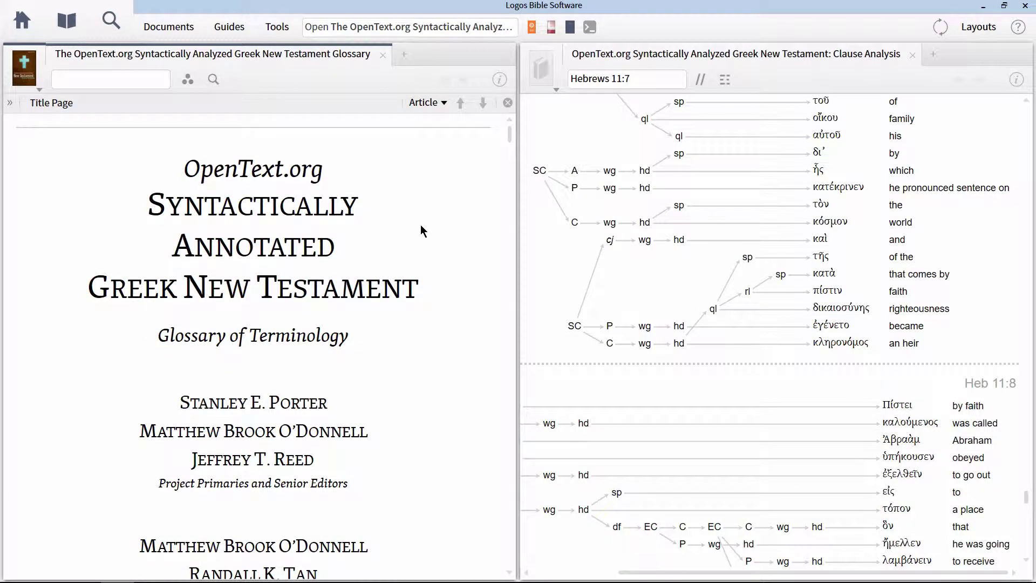
{"action": "scroll", "coordinate": [420, 224], "scroll_direction": "down", "scroll_amount": 3}
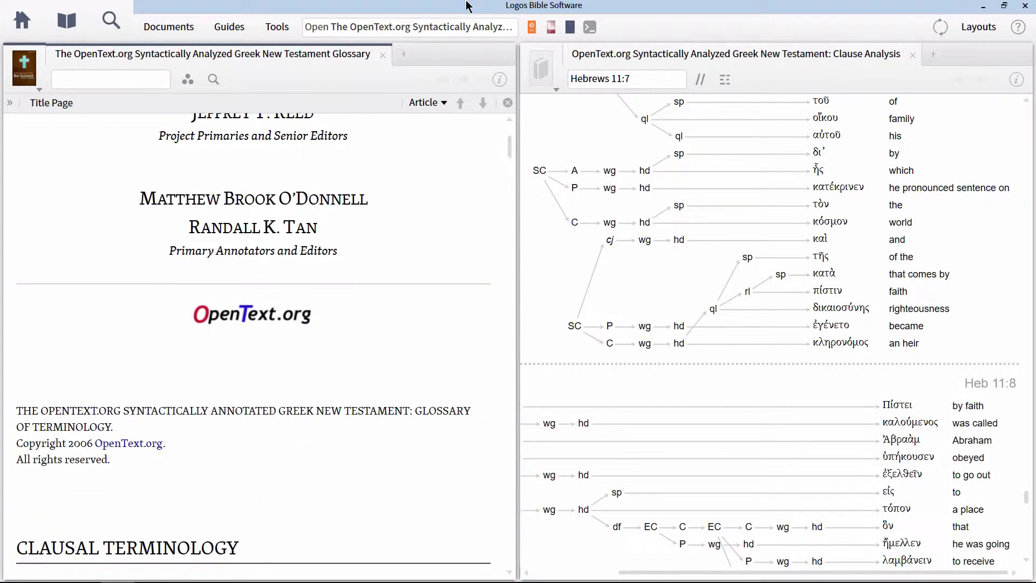
{"action": "left_click", "coordinate": [440, 30]}
Search 'cascadia' to list the available Cascadia resources
{"action": "type", "text": "cascadia"}
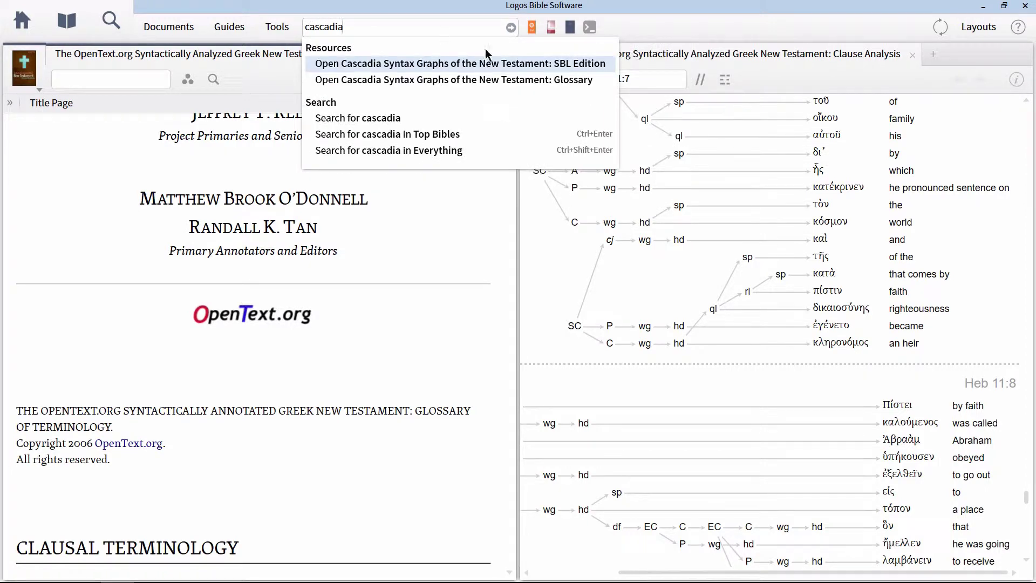
{"action": "mouse_move", "coordinate": [482, 73]}
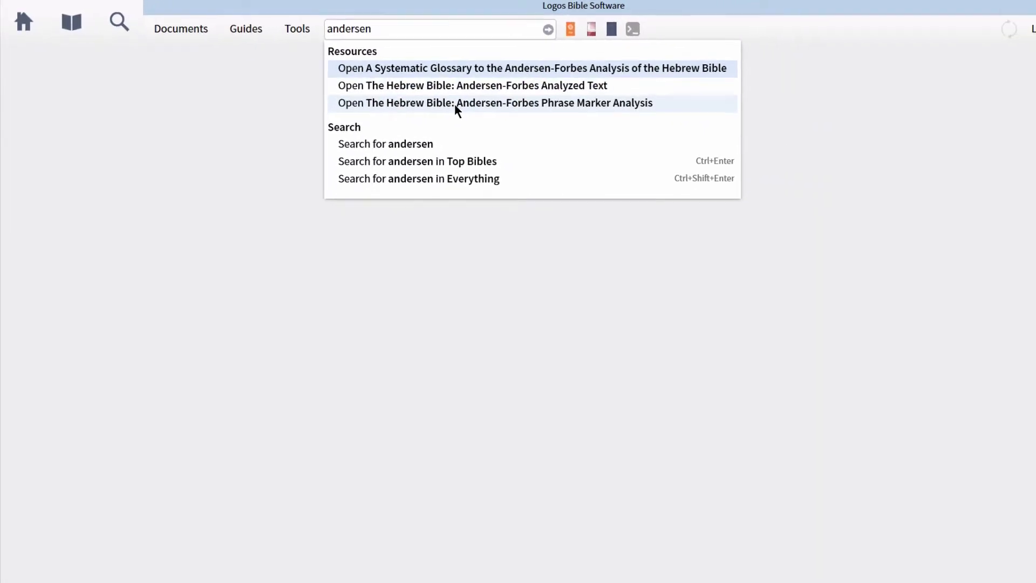
Open the Phrase Marker Analysis full-window and navigate it to Genesis 15:6
{"action": "left_click", "coordinate": [501, 113]}
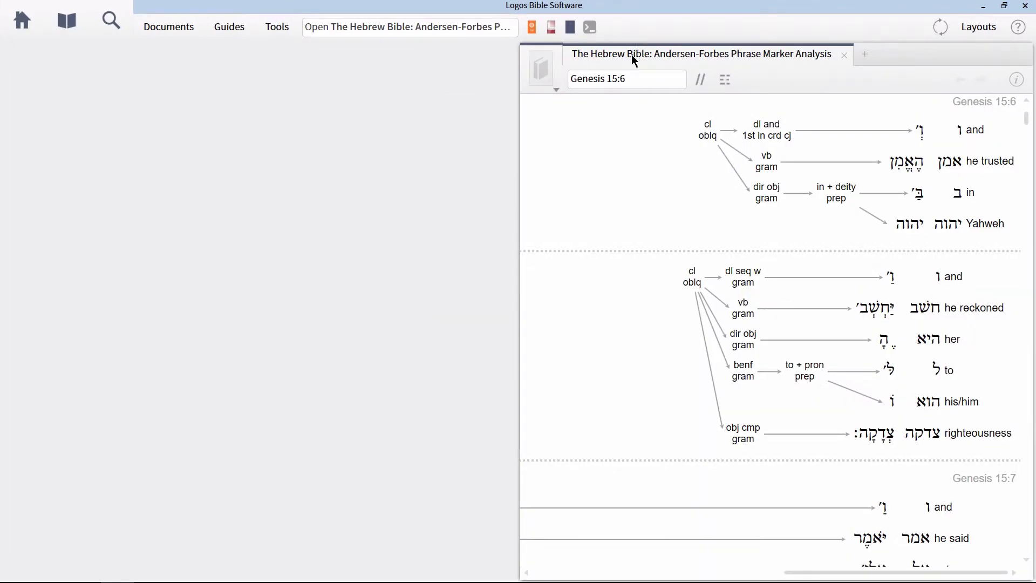
{"action": "left_click_drag", "start_coordinate": [634, 61], "coordinate": [436, 101]}
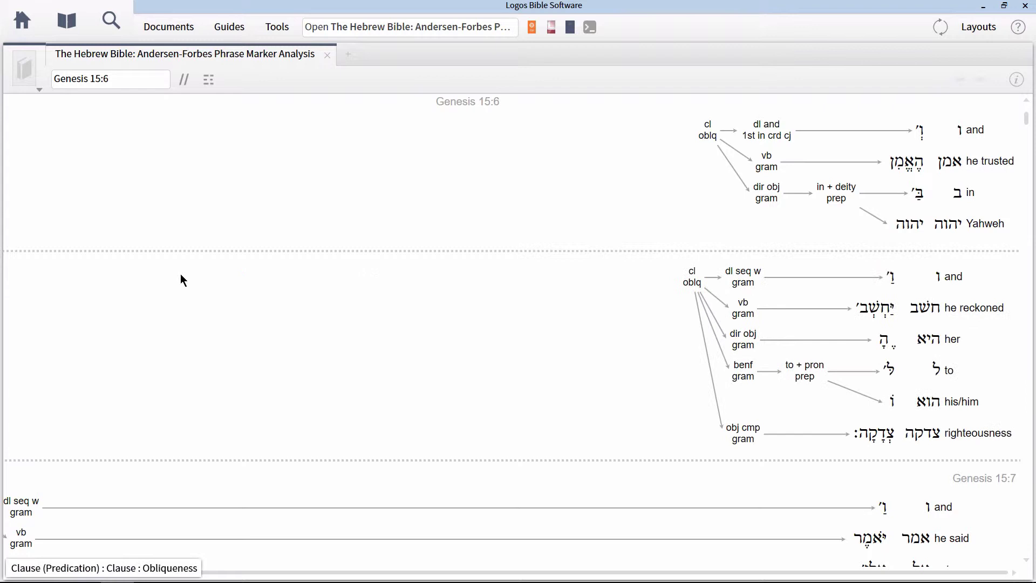
{"action": "left_click", "coordinate": [131, 82]}
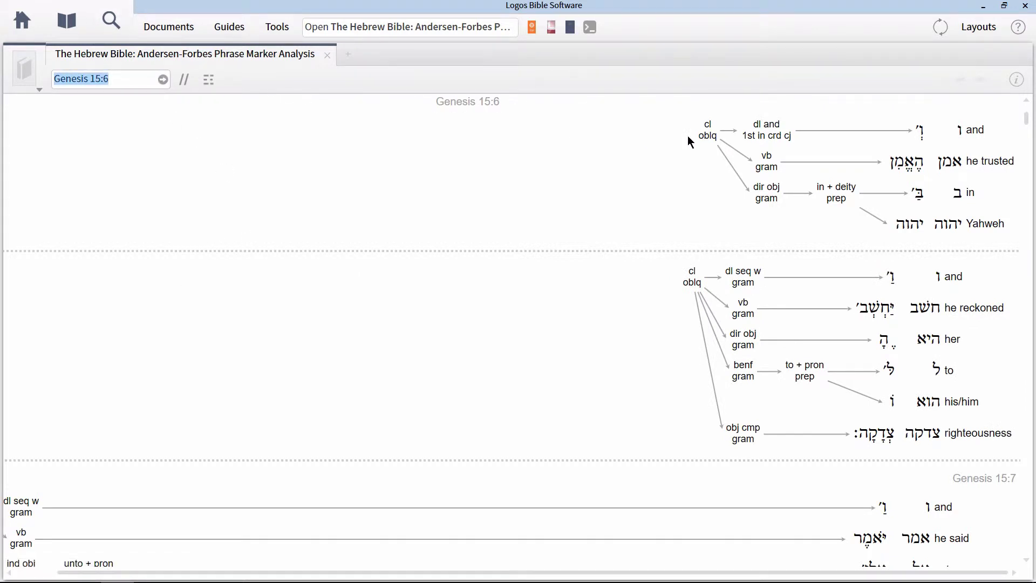
{"action": "key", "text": "Return"}
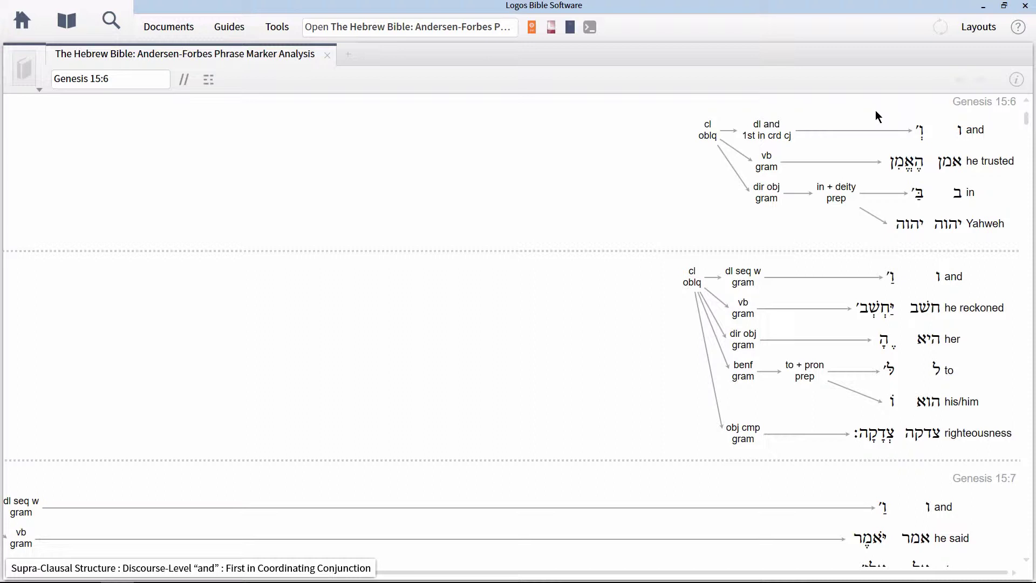
Open the Andersen-Forbes Analyzed Text via 'afat', keeping the Phrase Marker Analysis tab in front
{"action": "left_click", "coordinate": [424, 25]}
{"action": "type", "text": "afat"}
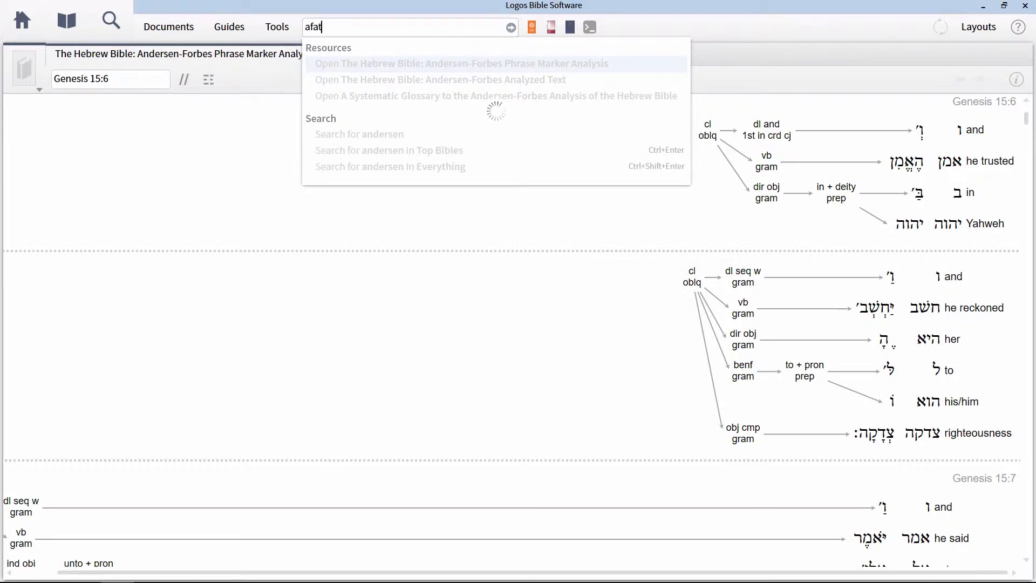
{"action": "key", "text": "Return"}
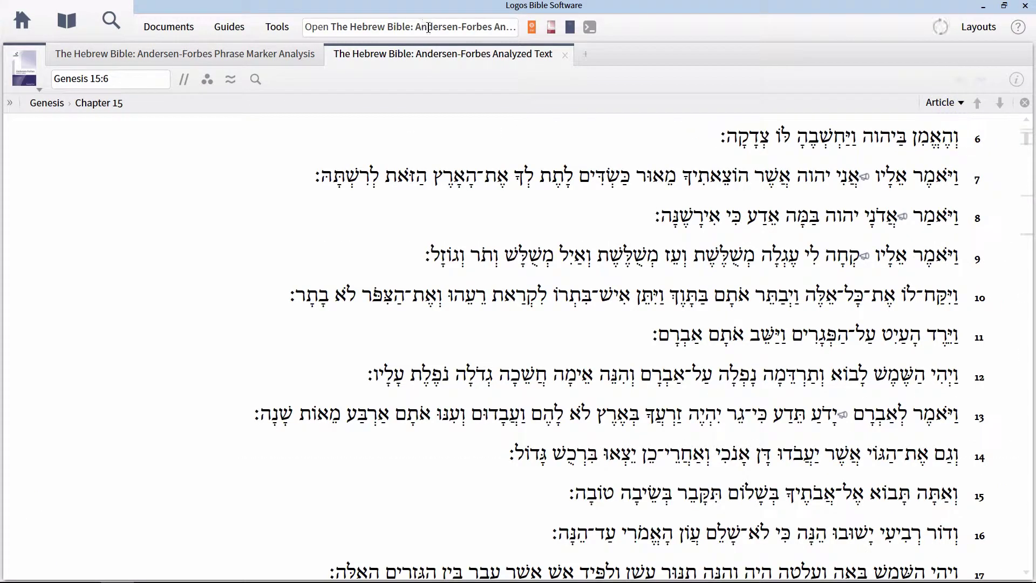
{"action": "left_click", "coordinate": [225, 54]}
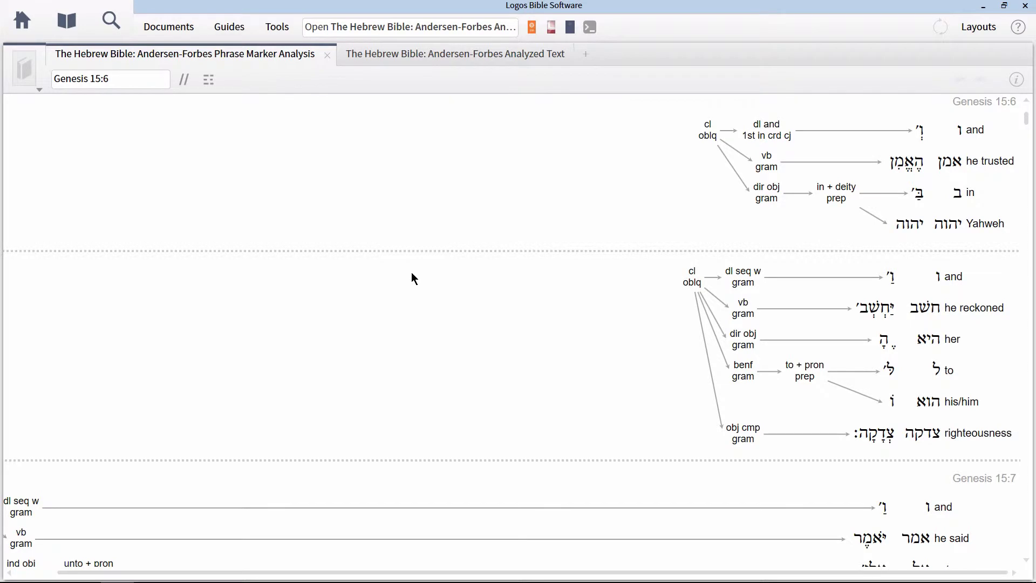
{"action": "scroll", "coordinate": [411, 273], "scroll_direction": "down", "scroll_amount": 3}
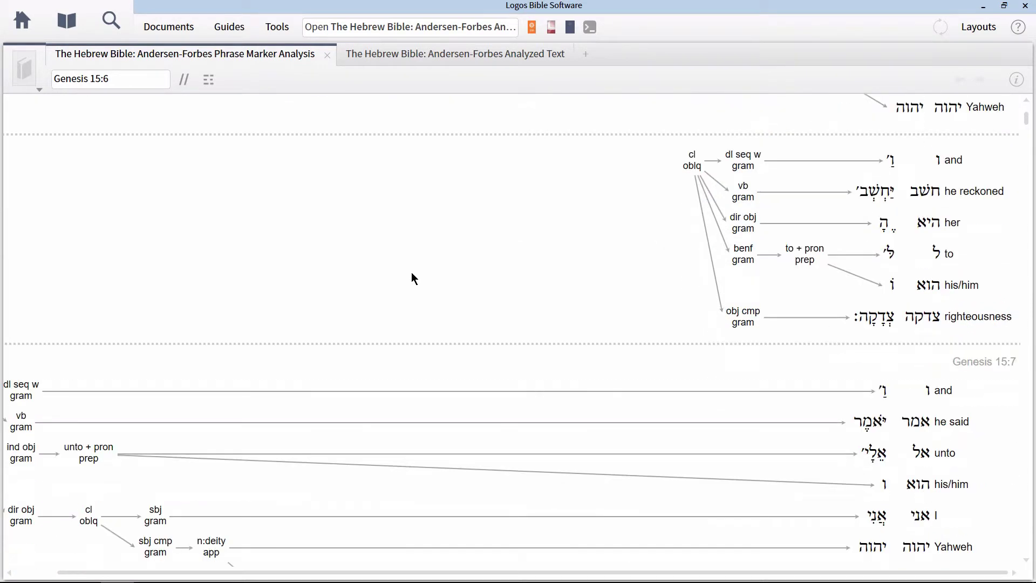
{"action": "scroll", "coordinate": [412, 273], "scroll_direction": "down", "scroll_amount": 3}
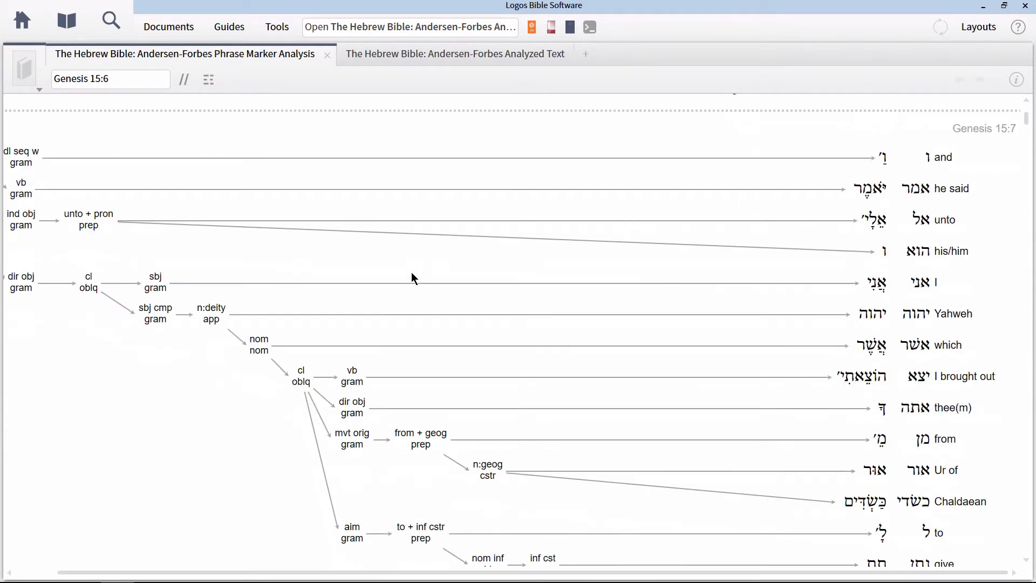
{"action": "scroll", "coordinate": [411, 272], "scroll_direction": "down", "scroll_amount": 1}
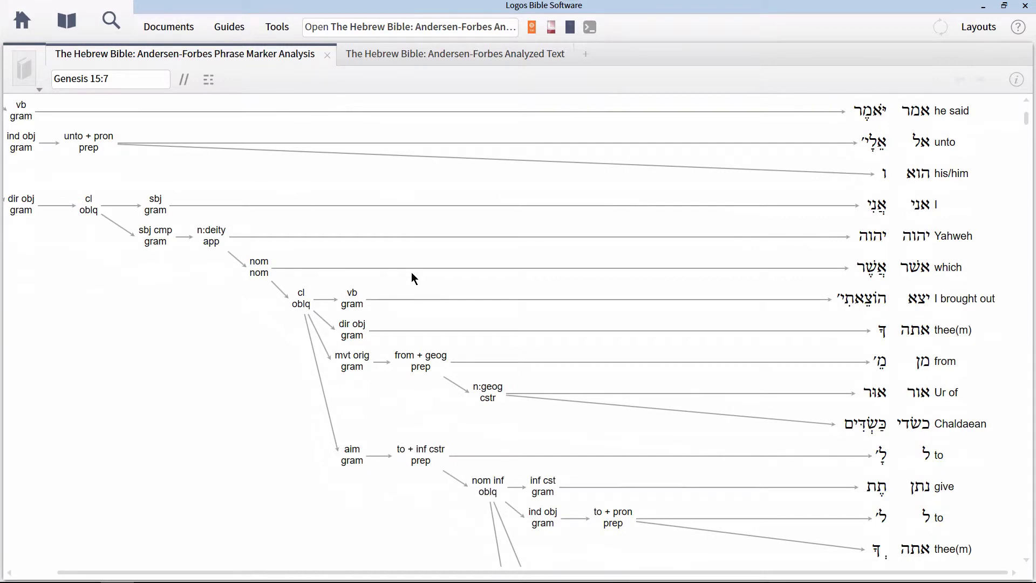
{"action": "scroll", "coordinate": [411, 272], "scroll_direction": "up", "scroll_amount": 4}
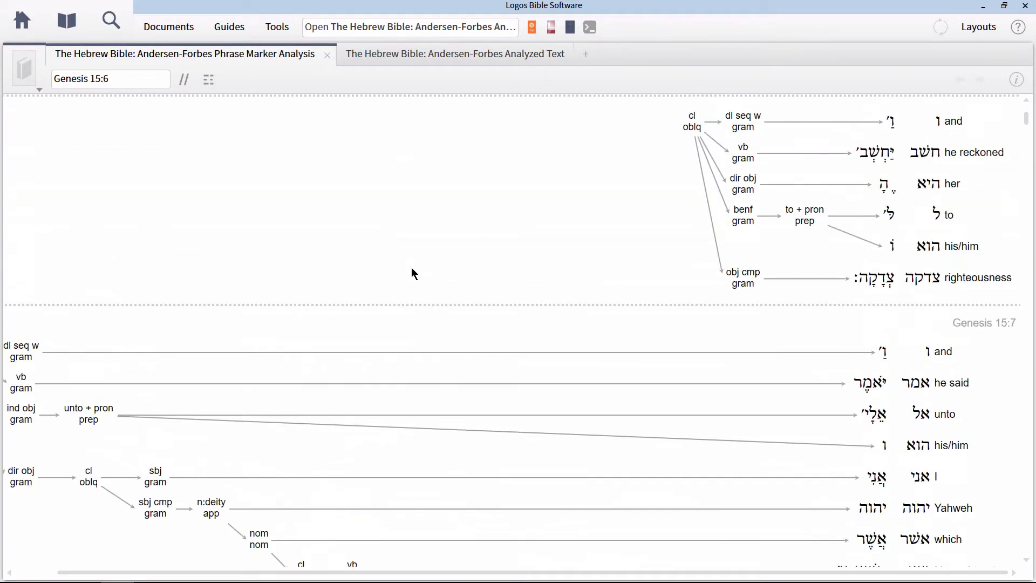
{"action": "scroll", "coordinate": [414, 274], "scroll_direction": "up", "scroll_amount": 3}
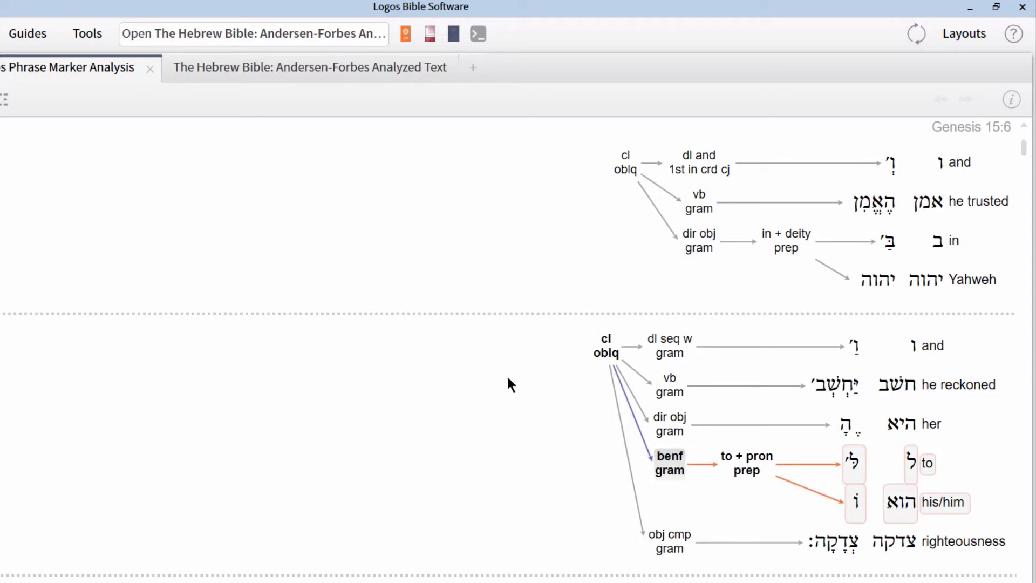
Open the Andersen-Forbes Systematic Glossary in a new tab from an 'andersen' search
{"action": "left_click", "coordinate": [210, 33]}
{"action": "type", "text": "afat"}
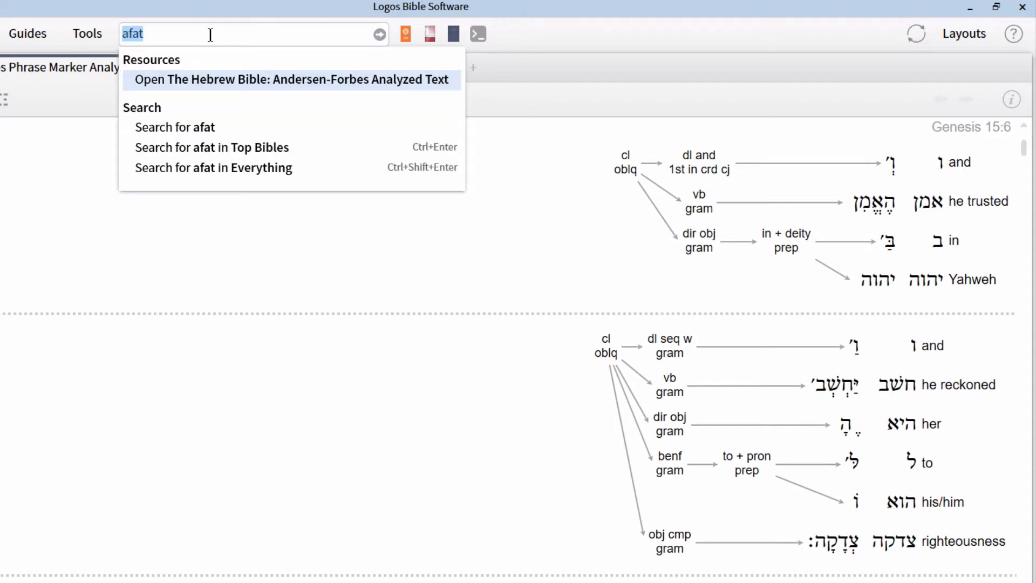
{"action": "key", "text": "BackSpace"}
{"action": "key", "text": "BackSpace"}
{"action": "key", "text": "BackSpace"}
{"action": "type", "text": "ndersen"}
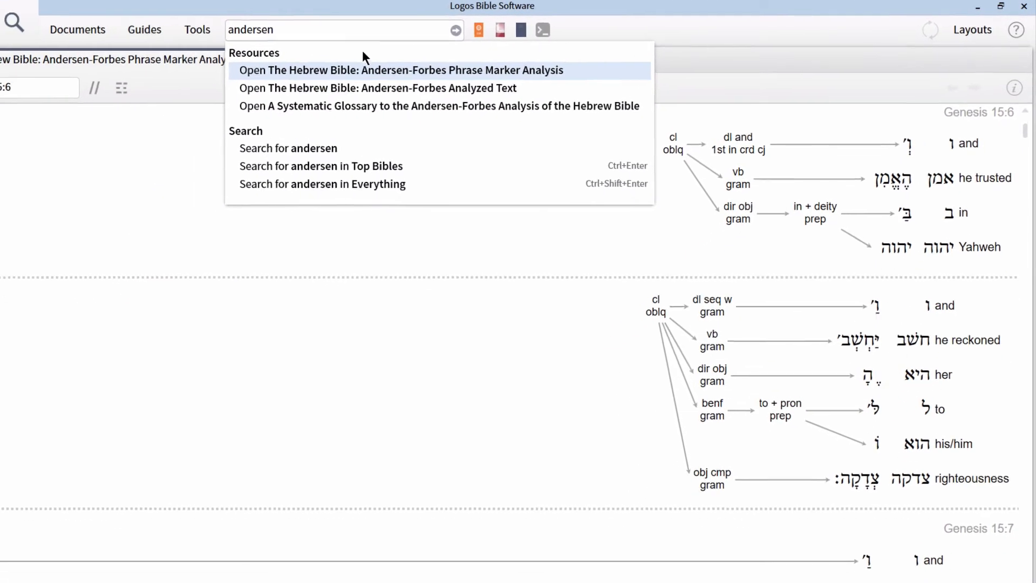
{"action": "key", "text": "Escape"}
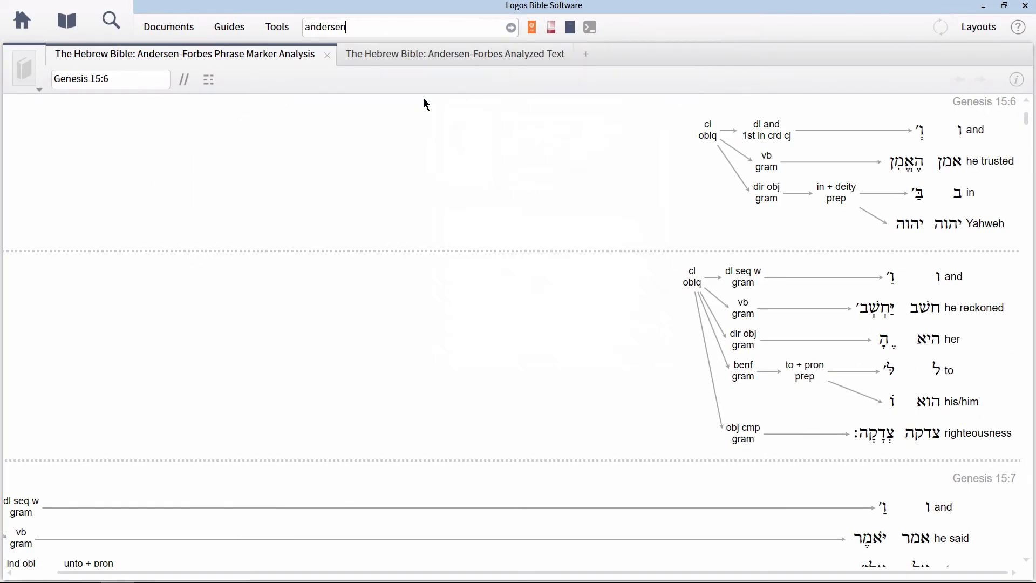
{"action": "key", "text": "Return"}
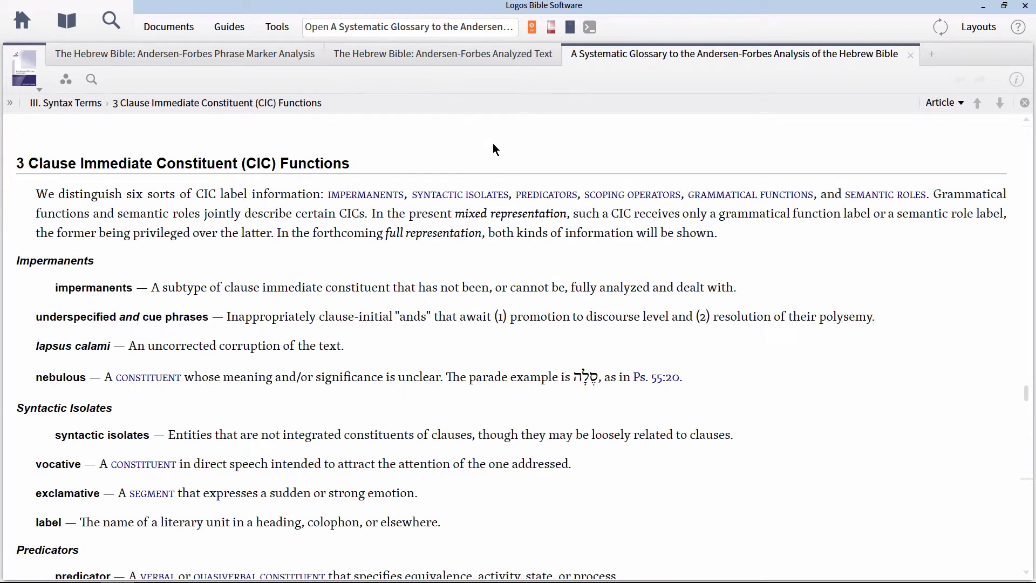
Find 'beneficiary' in the glossary and show its table of contents
{"action": "key", "text": "ctrl+f"}
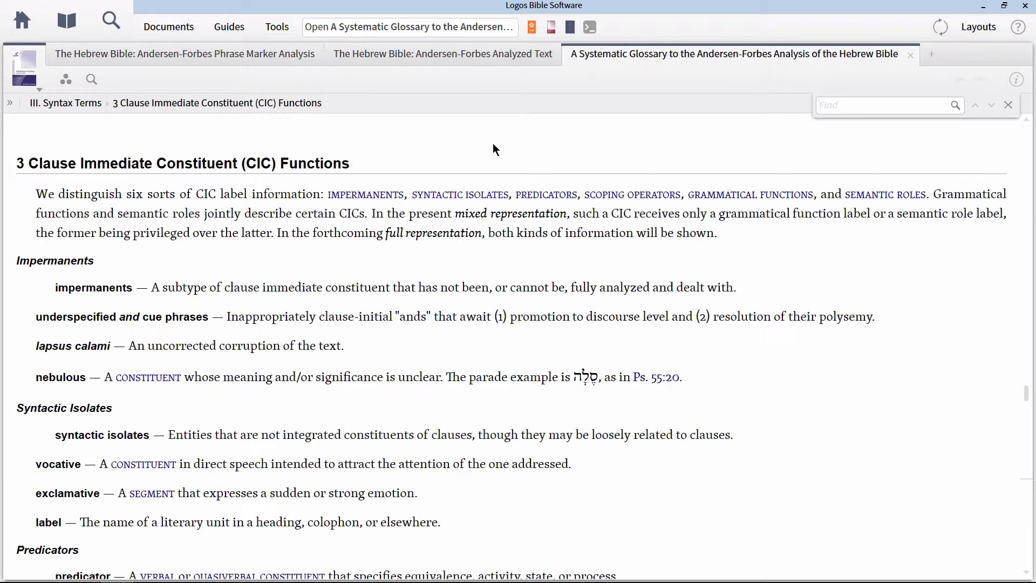
{"action": "type", "text": "bene"}
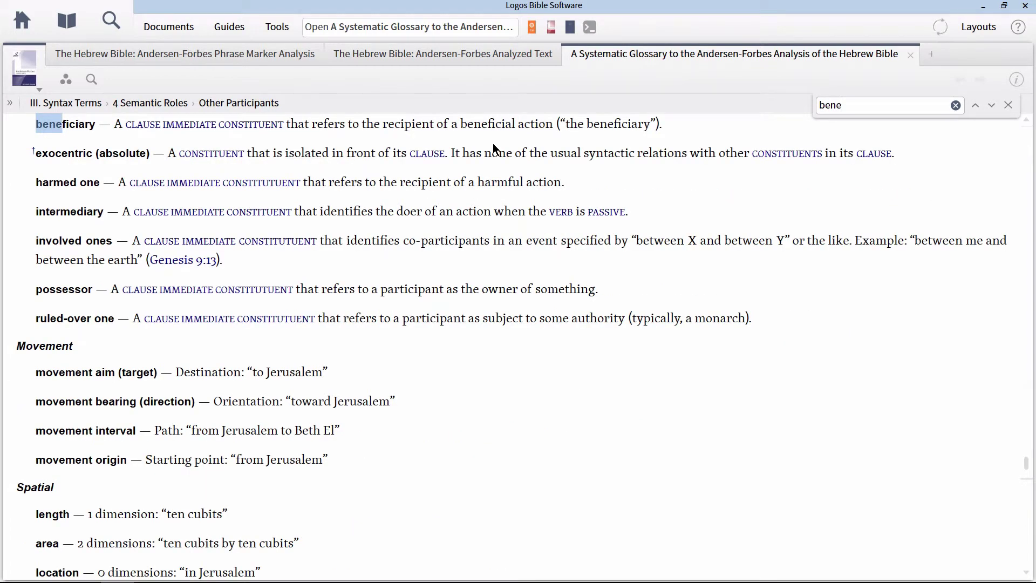
{"action": "type", "text": "ficiary"}
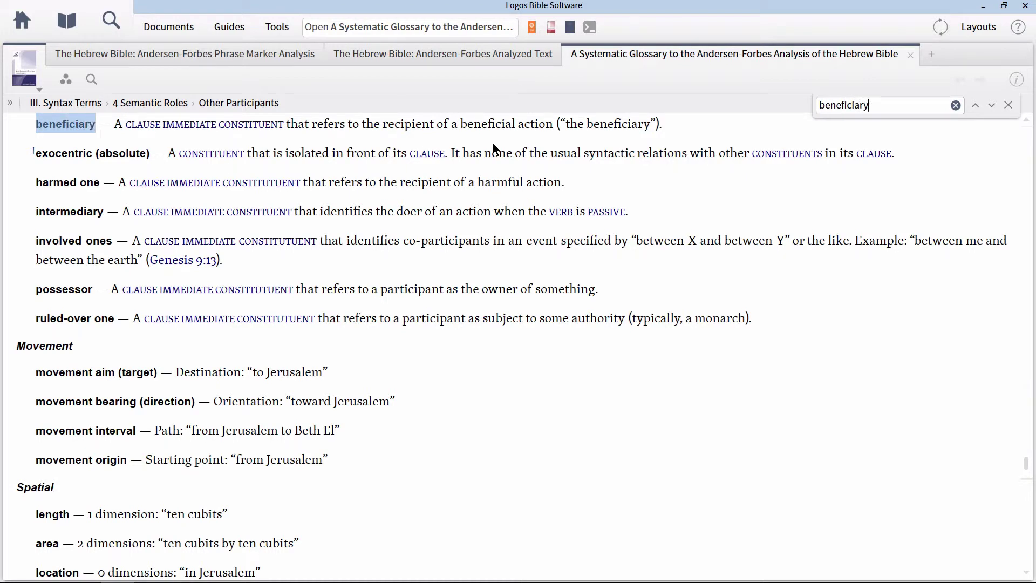
{"action": "key", "text": "Return"}
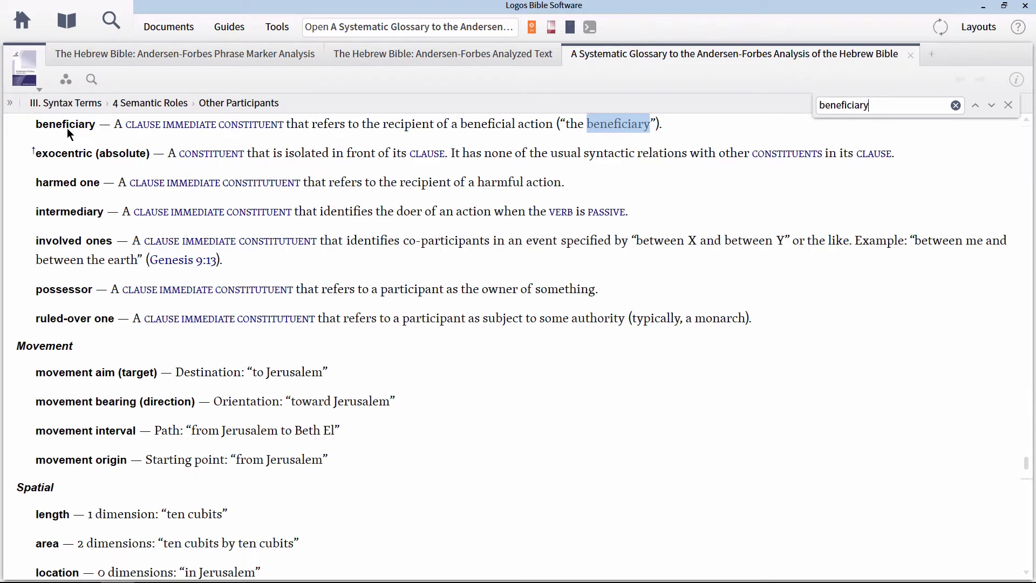
{"action": "left_click", "coordinate": [10, 104]}
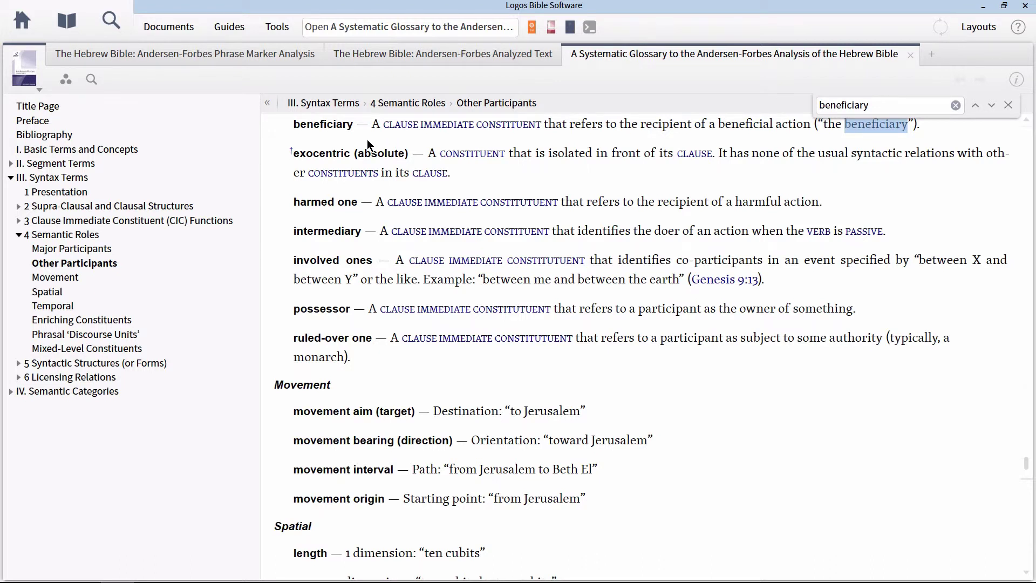
Bring the Phrase Marker Analysis tab for Genesis 15:6 back to the front
{"action": "left_click", "coordinate": [248, 57]}
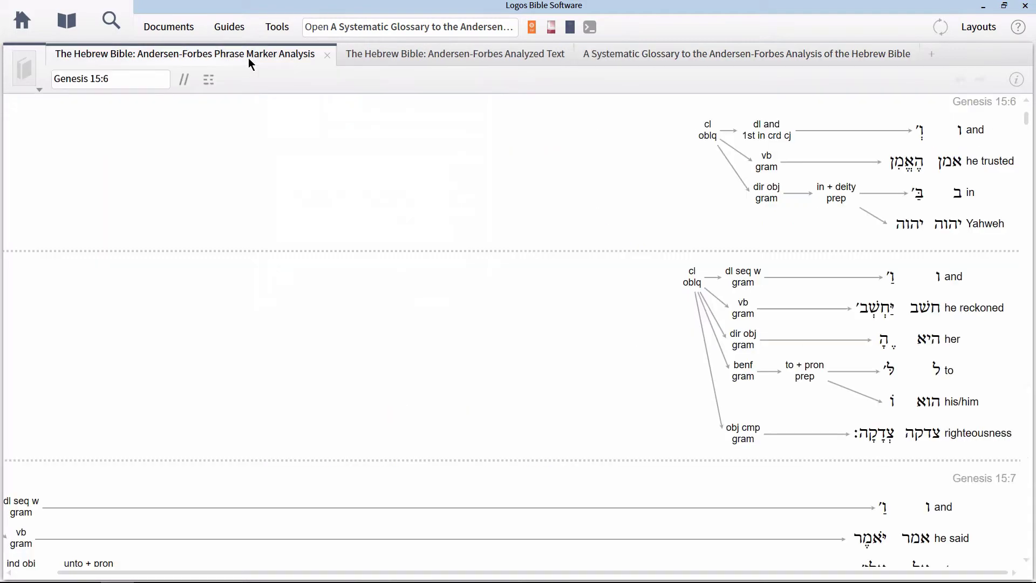